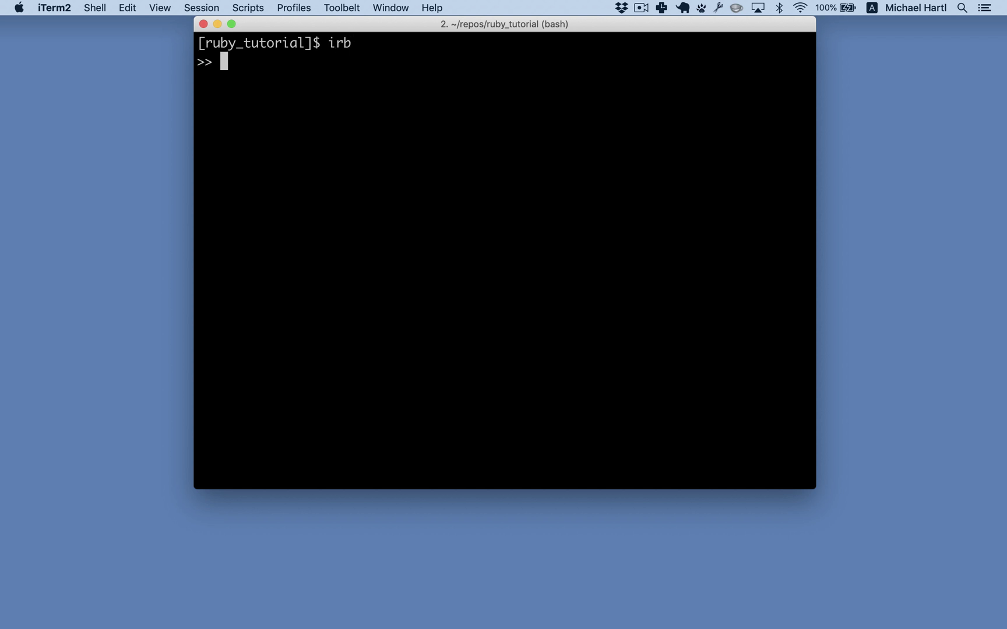
# Step: In irb, print "hello, world!" and convert the range 1..10 to an array
pyautogui.write('puts "hello, world!"')
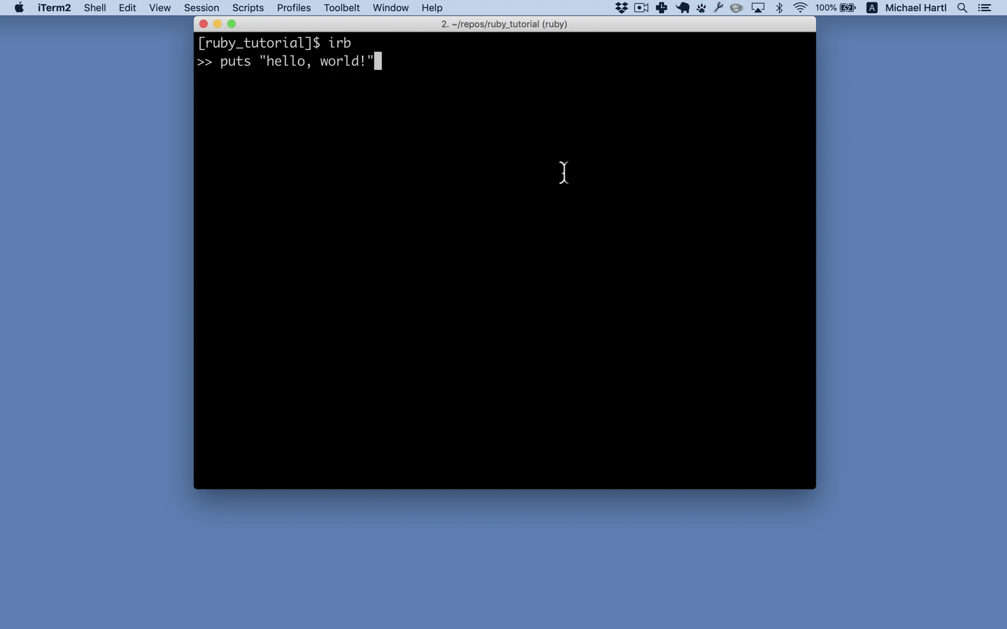
pyautogui.press('Return')
pyautogui.write('(1')
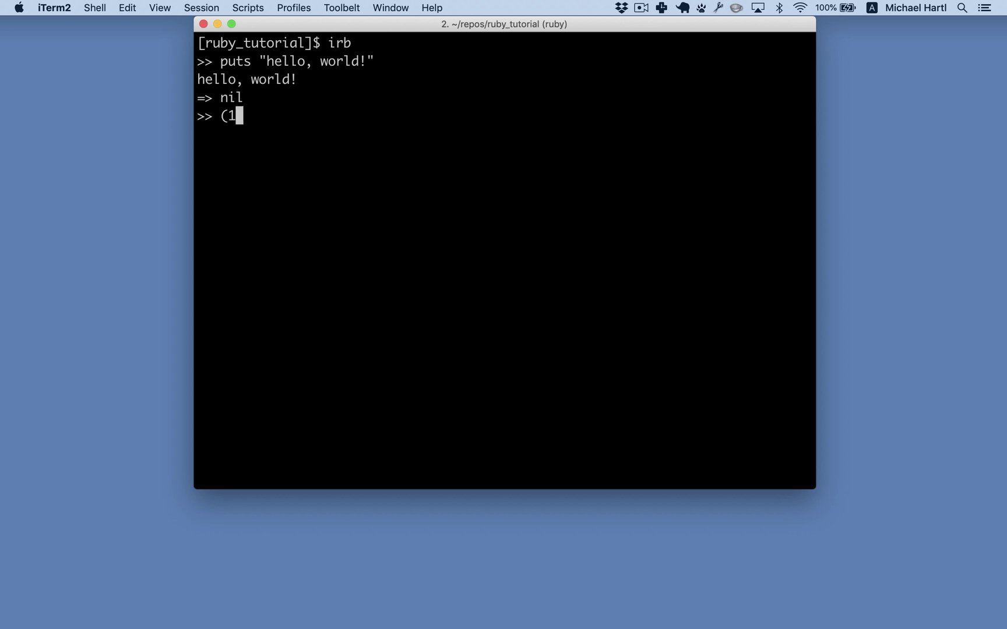
pyautogui.write('..10).to')
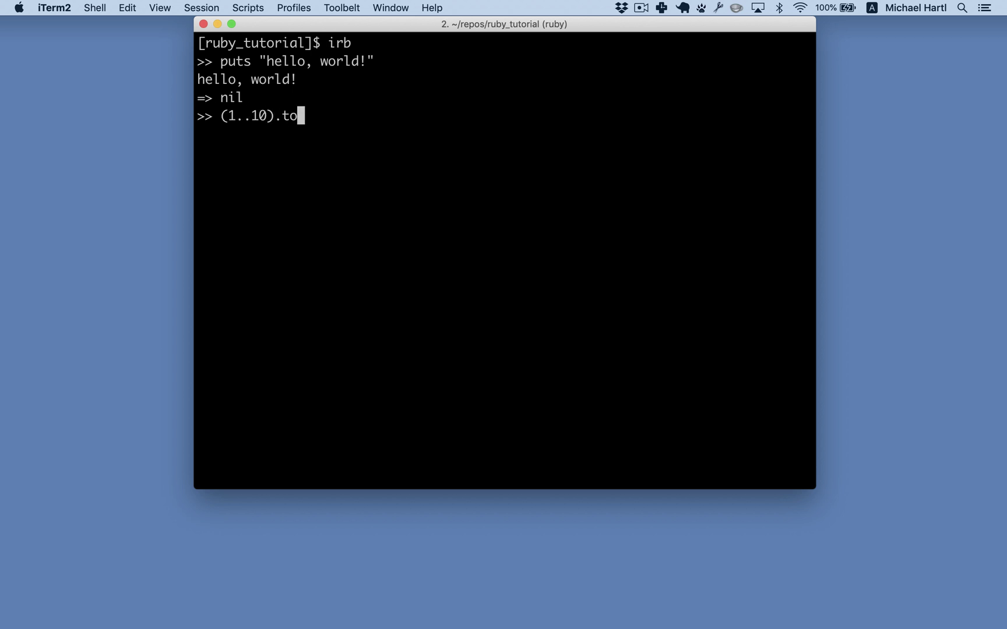
pyautogui.write('_a')
pyautogui.press('Return')
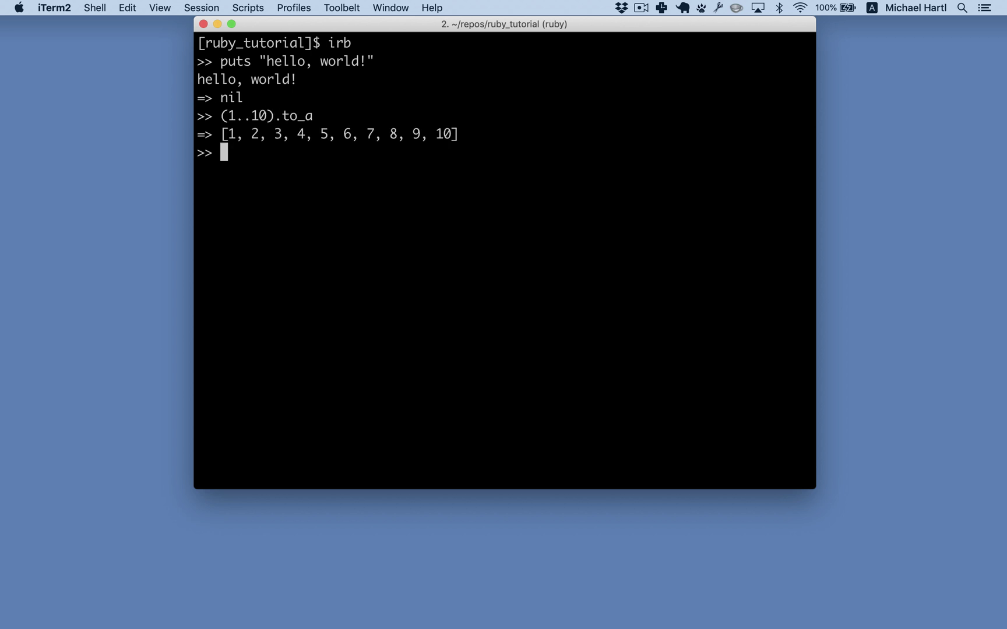
# Step: Print the 1–10 array reversed and then shuffled, and exit irb with Ctrl-D
pyautogui.press('Up')
pyautogui.write('.reverse')
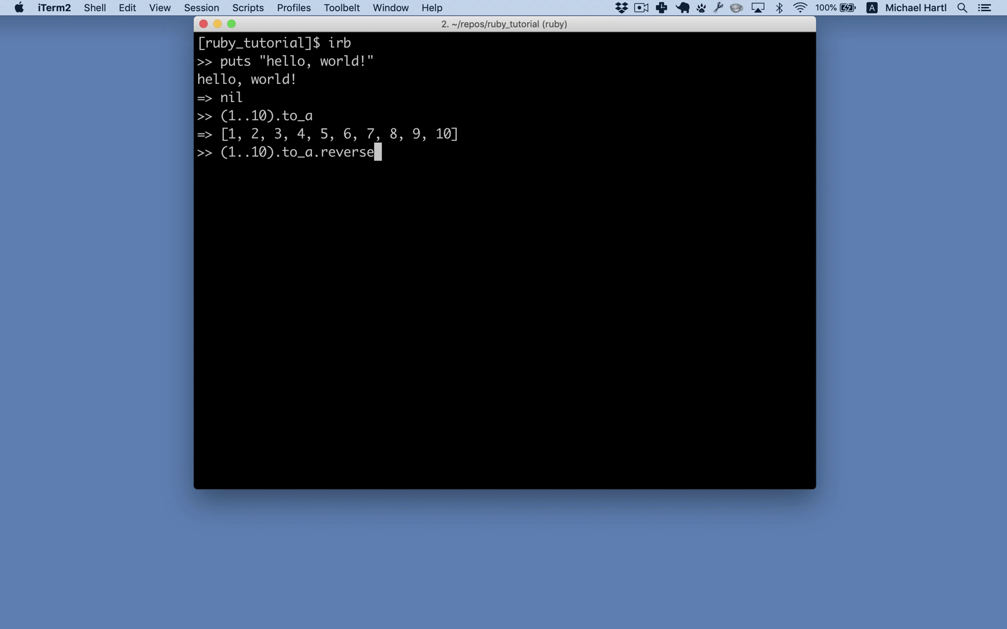
pyautogui.press('Return')
pyautogui.press('Up')
pyautogui.press('BackSpace')
pyautogui.press('BackSpace')
pyautogui.press('BackSpace')
pyautogui.press('BackSpace')
pyautogui.press('BackSpace')
pyautogui.press('BackSpace')
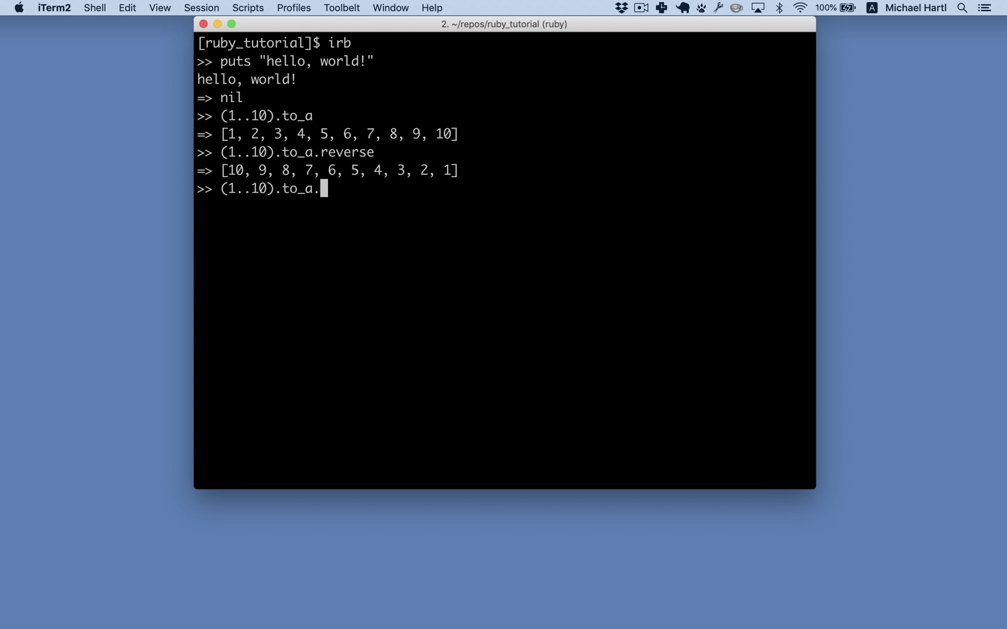
pyautogui.write('shuffle')
pyautogui.press('Return')
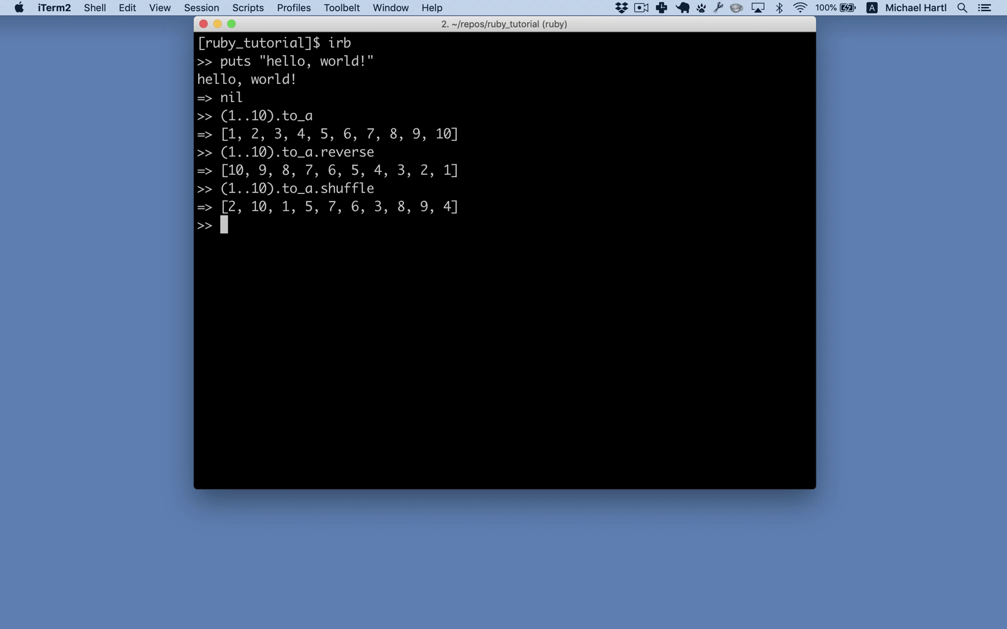
pyautogui.hotkey('ctrl', 'd')
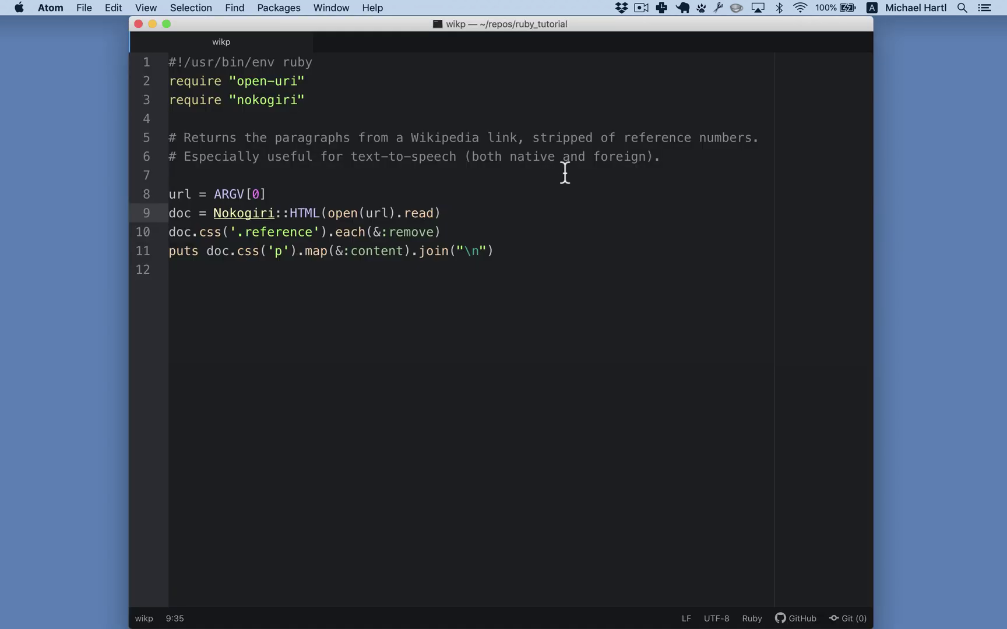
# Step: Run ./wikp on the Spanish Wikipedia Ruby article URL copied from Safari
pyautogui.press('super+Tab')
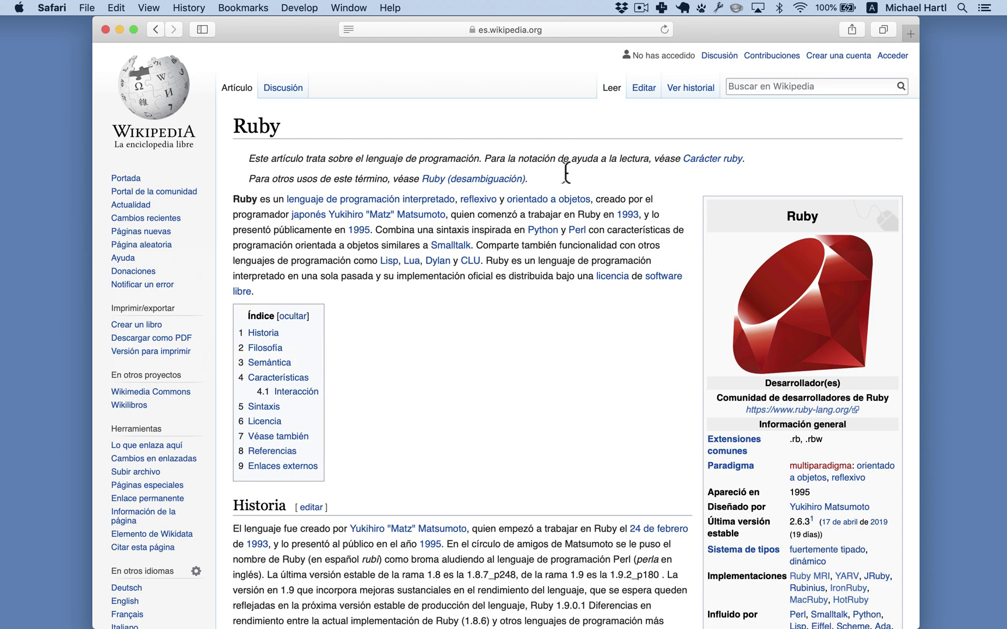
pyautogui.press('super+l')
pyautogui.press('super+c')
pyautogui.press('super+Tab')
pyautogui.write('./wikp')
pyautogui.press('super+v')
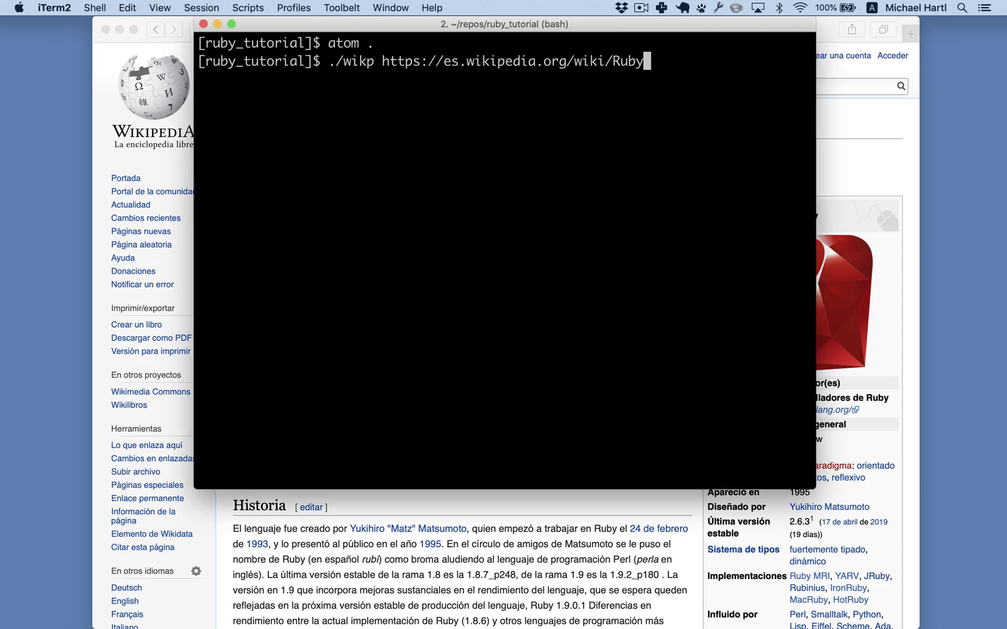
pyautogui.press('Return')
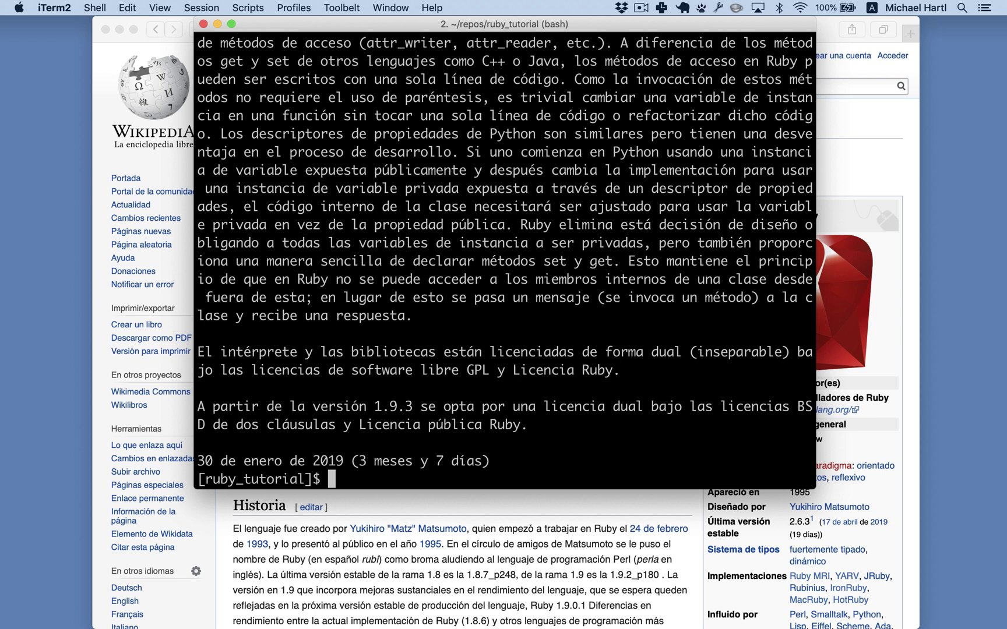
# Step: In mhartl_palindrome, open the gem in Atom with atom . and run rake test
pyautogui.hotkey('ctrl', 'l')
pyautogui.write('cd ../mhartl_palindrome/')
pyautogui.press('Return')
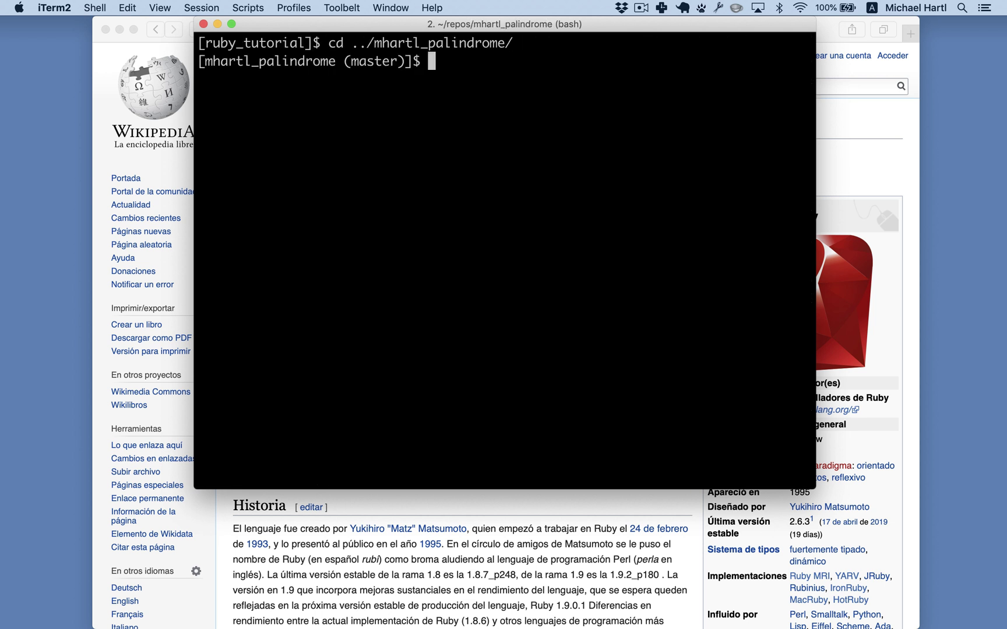
pyautogui.write('atom .')
pyautogui.press('Return')
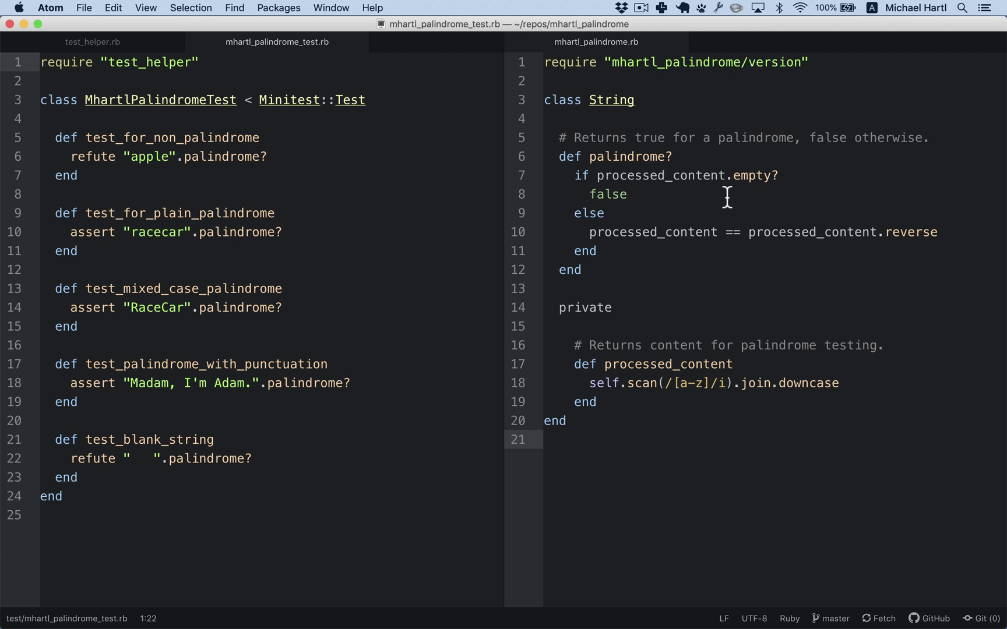
pyautogui.press('super+Tab')
pyautogui.write('rake test')
pyautogui.press('Return')
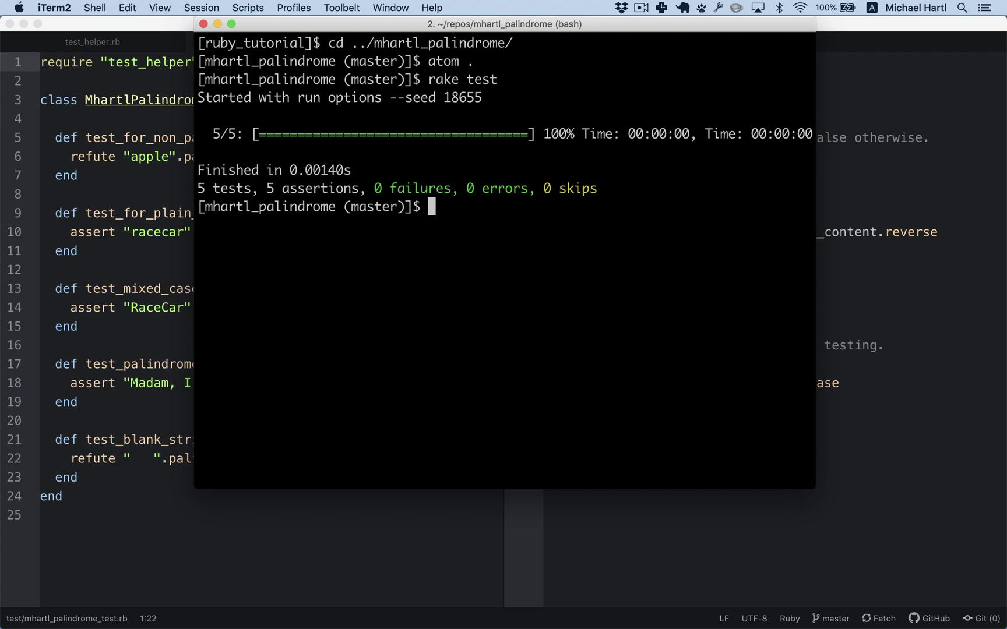
# Step: Enter palindrome_app, open it in Atom, and rerun rake test
pyautogui.hotkey('ctrl', 'l')
pyautogui.write('cd ../palindrome_app')
pyautogui.press('Return')
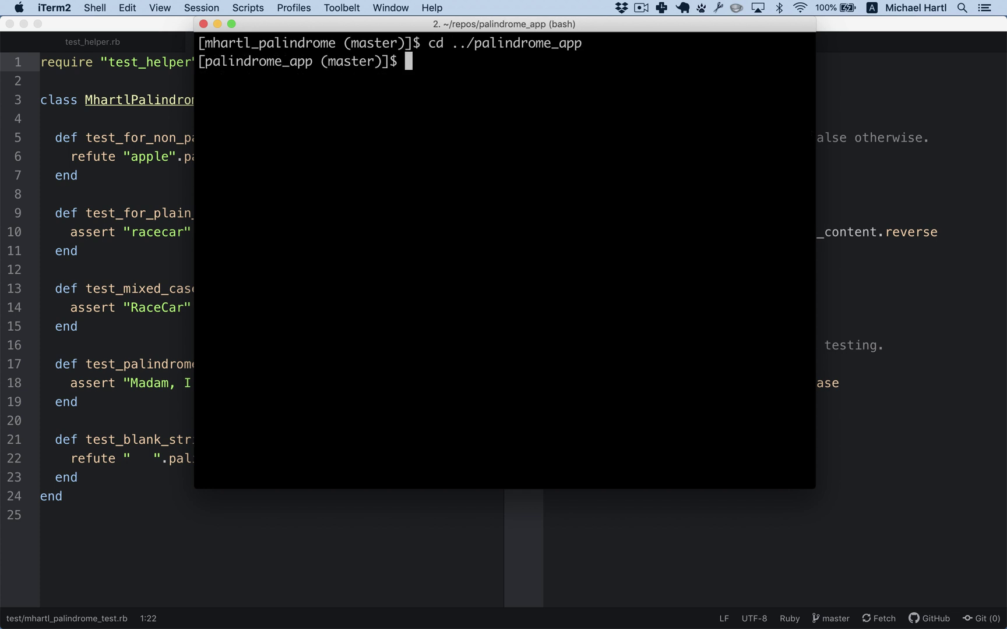
pyautogui.write('atom .')
pyautogui.press('Return')
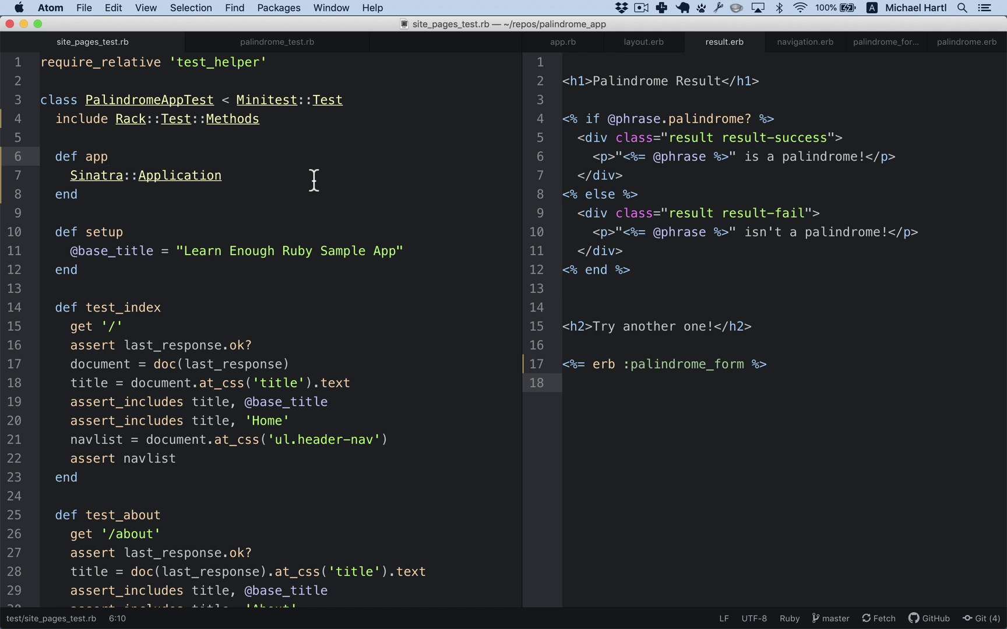
pyautogui.press('super+Tab')
pyautogui.write('!r')
pyautogui.press('Return')
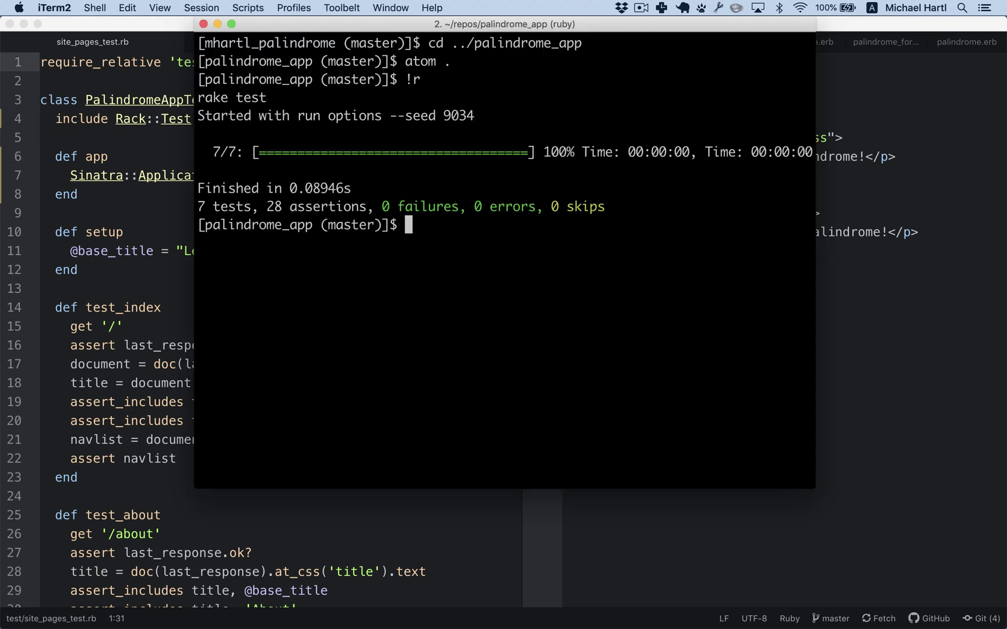
# Step: Review app.rb and result.erb in Atom, then return to iTerm2
pyautogui.press('super+Tab')
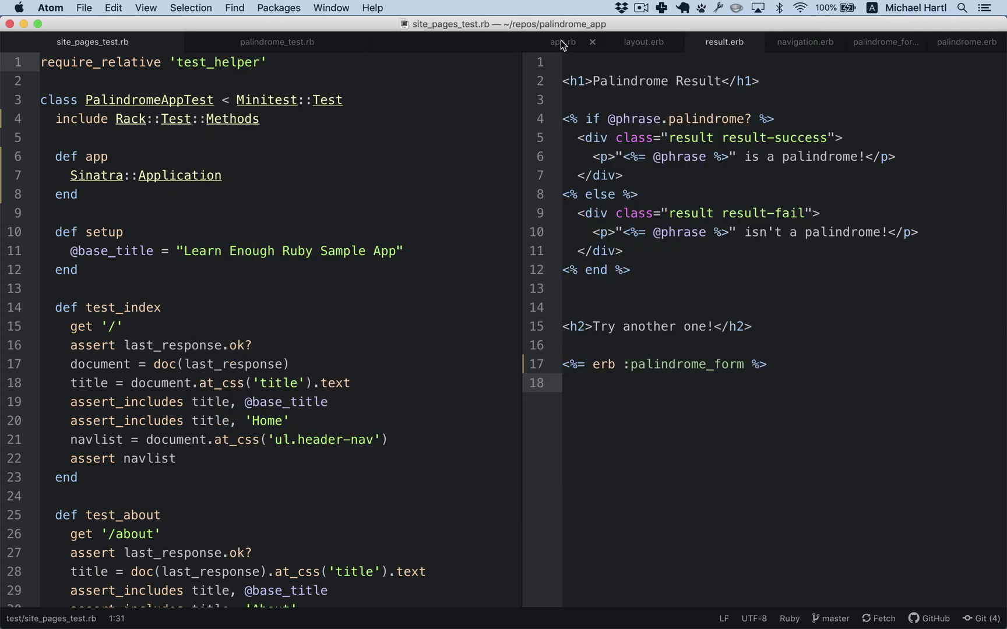
pyautogui.click(561, 39)
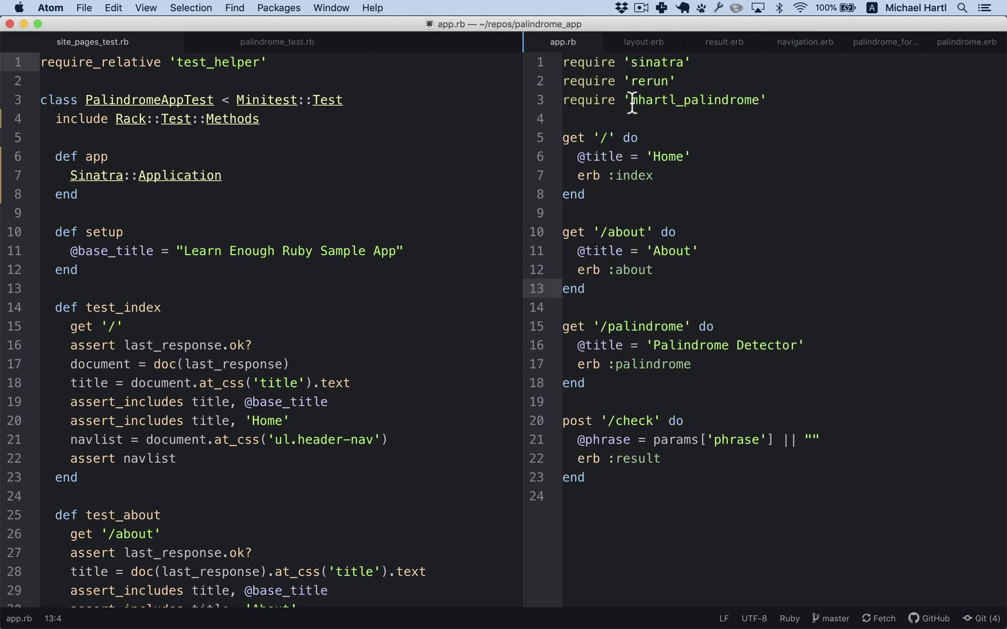
pyautogui.hotkey('ctrl', 'Tab')
pyautogui.press('super+Tab')
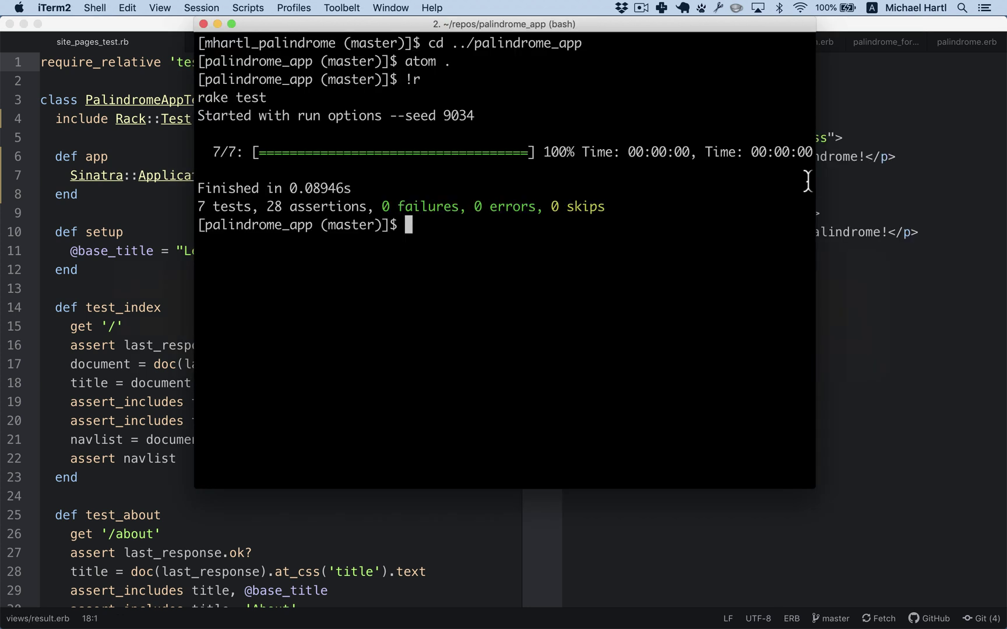
pyautogui.write('ruby app.rb')
# Step: Start the app with ruby app.rb and load localhost:4567 in Safari
pyautogui.press('Return')
pyautogui.moveTo(300, 315); pyautogui.dragTo(404, 316)
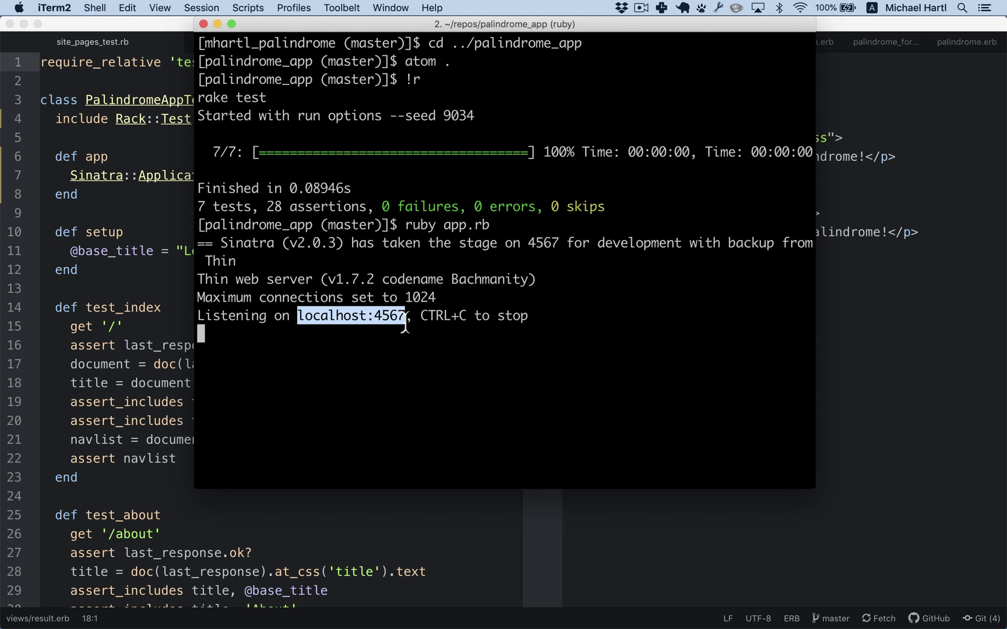
pyautogui.press('super+c')
pyautogui.press('super+Tab')
pyautogui.press('super+l')
pyautogui.press('super+v')
pyautogui.press('Return')
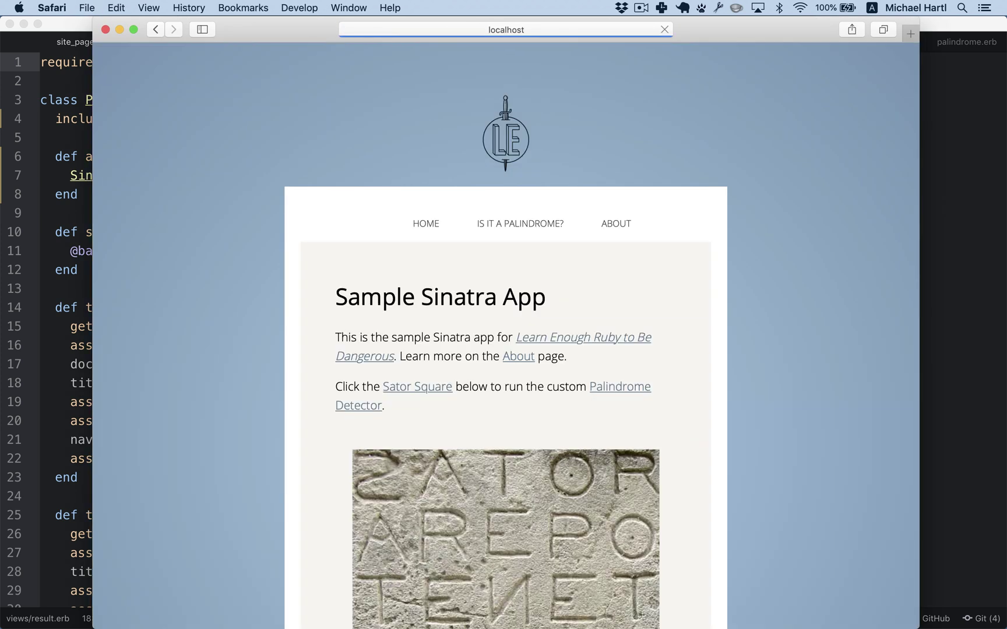
pyautogui.scroll(-3, 527, 380)
# Step: Test "A man, a plan, a canal—Panama!" on the local Palindrome Detector page
pyautogui.click(520, 451)
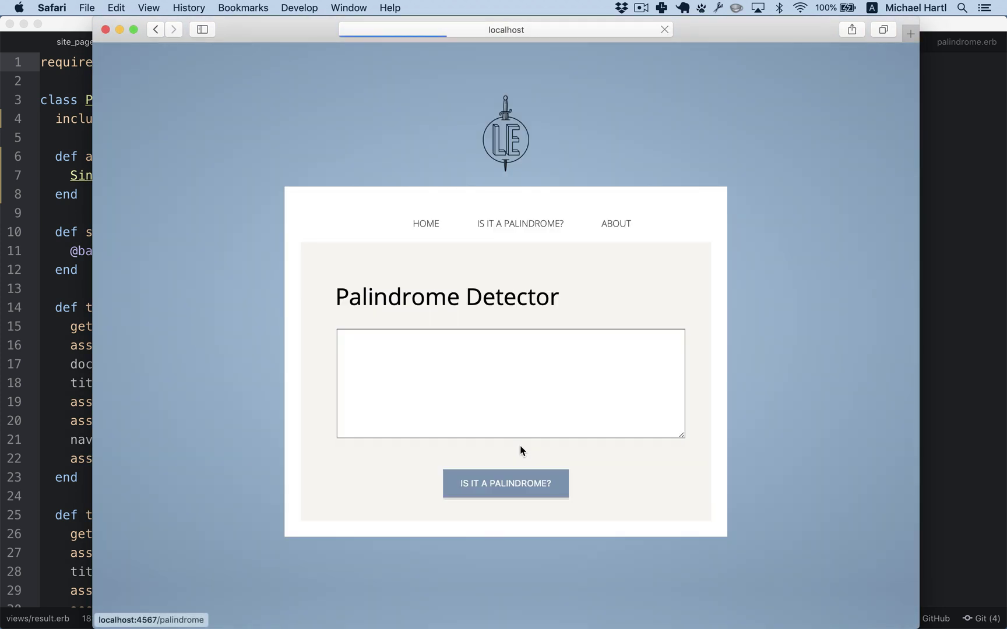
pyautogui.click(501, 385)
pyautogui.press('super+v')
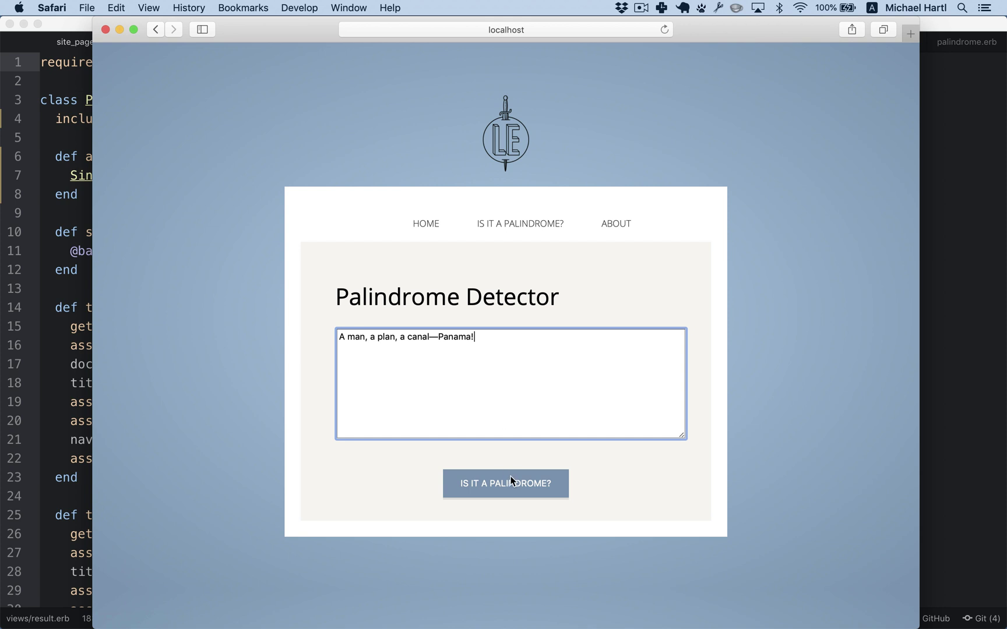
pyautogui.click(510, 478)
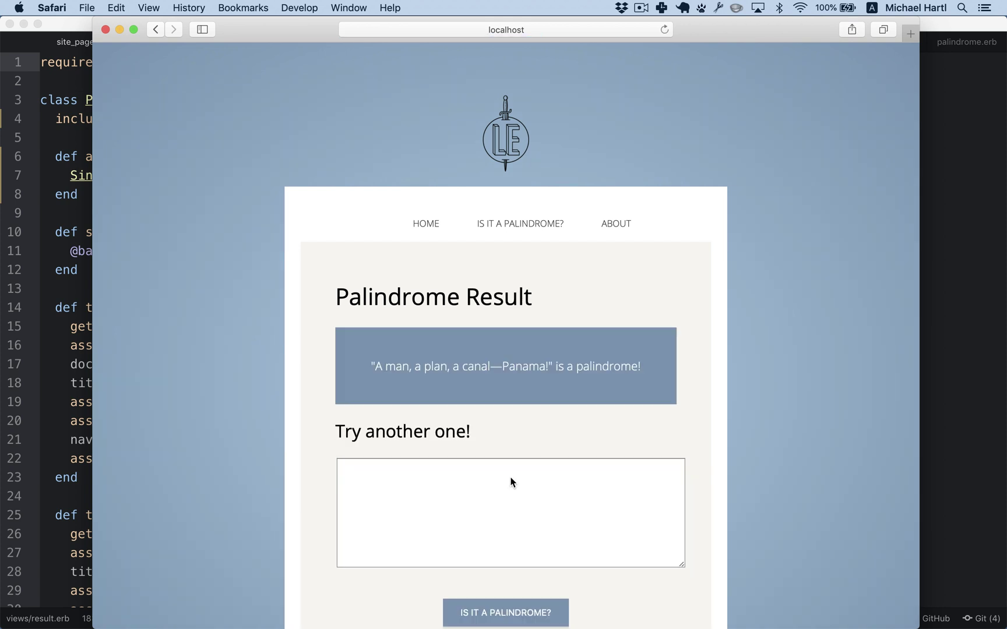
# Step: Stop the local server, run heroku create, and git push heroku master
pyautogui.press('super+Tab')
pyautogui.hotkey('ctrl', 'c')
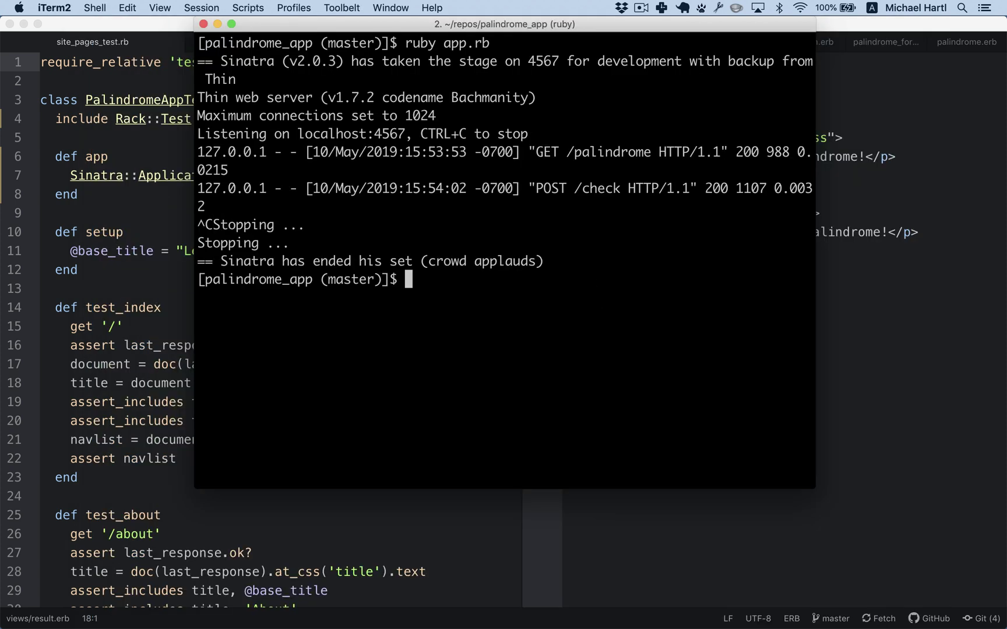
pyautogui.hotkey('ctrl', 'l')
pyautogui.write('heroku create')
pyautogui.press('Return')
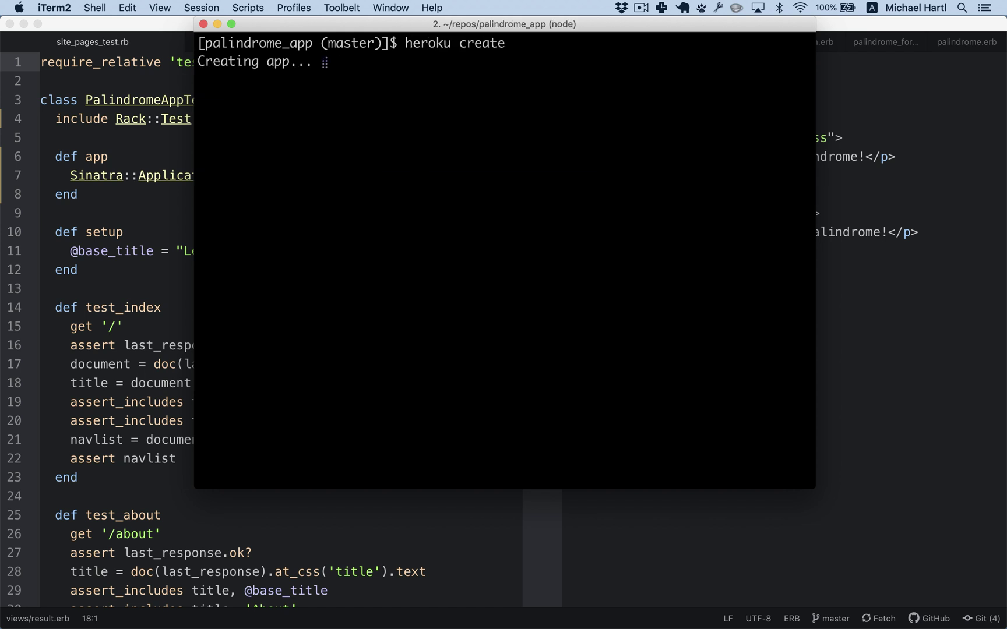
pyautogui.write('git push heroku master')
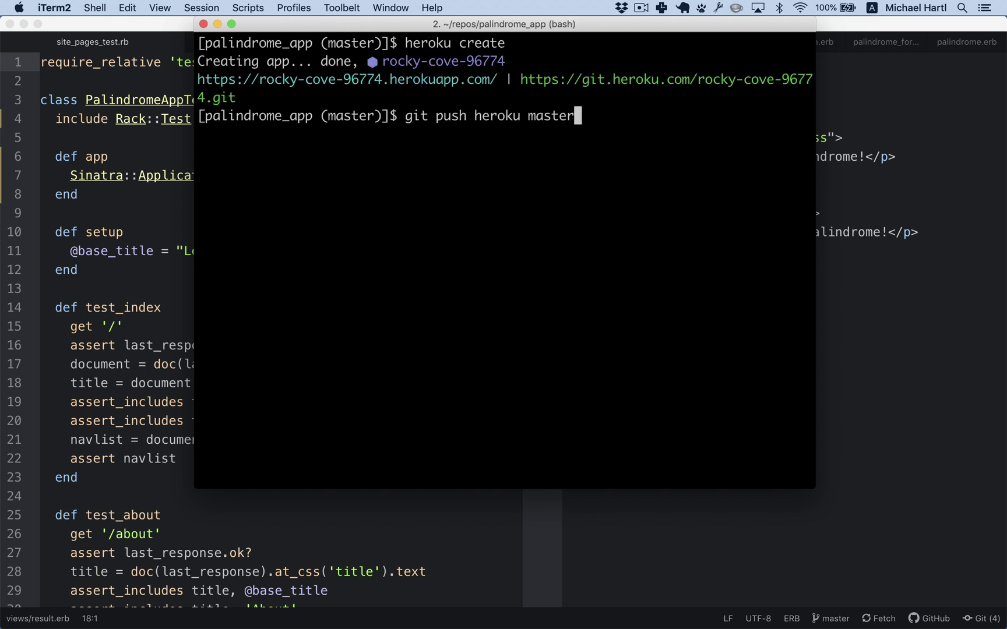
pyautogui.press('Return')
pyautogui.moveTo(314, 387); pyautogui.dragTo(612, 388)
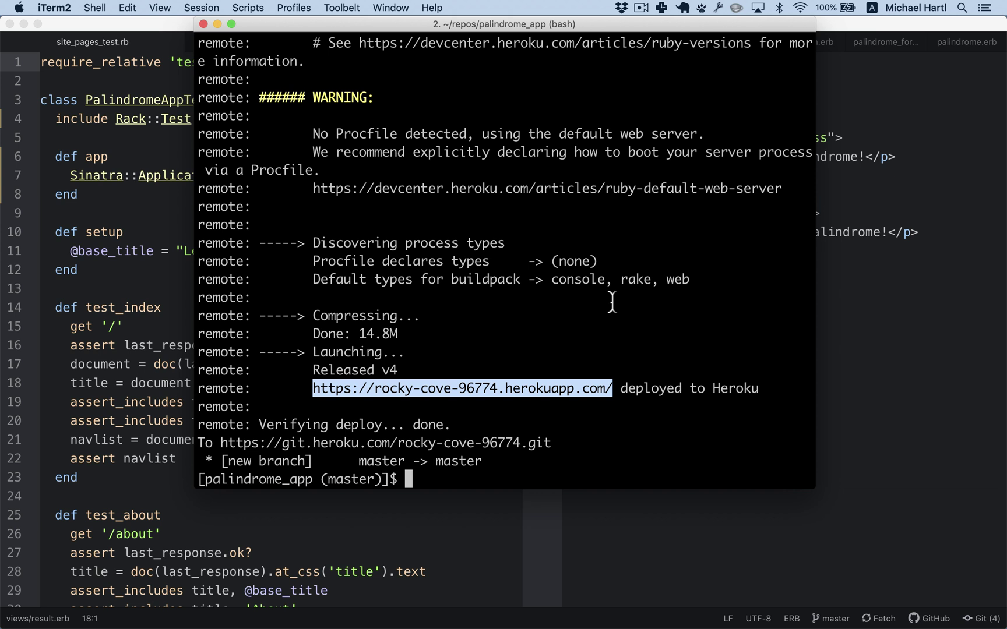
pyautogui.press('super+Tab')
# Step: Load the live rocky-cove-96774.herokuapp.com app in Safari
pyautogui.press('super+l')
pyautogui.press('super+v')
pyautogui.press('Return')
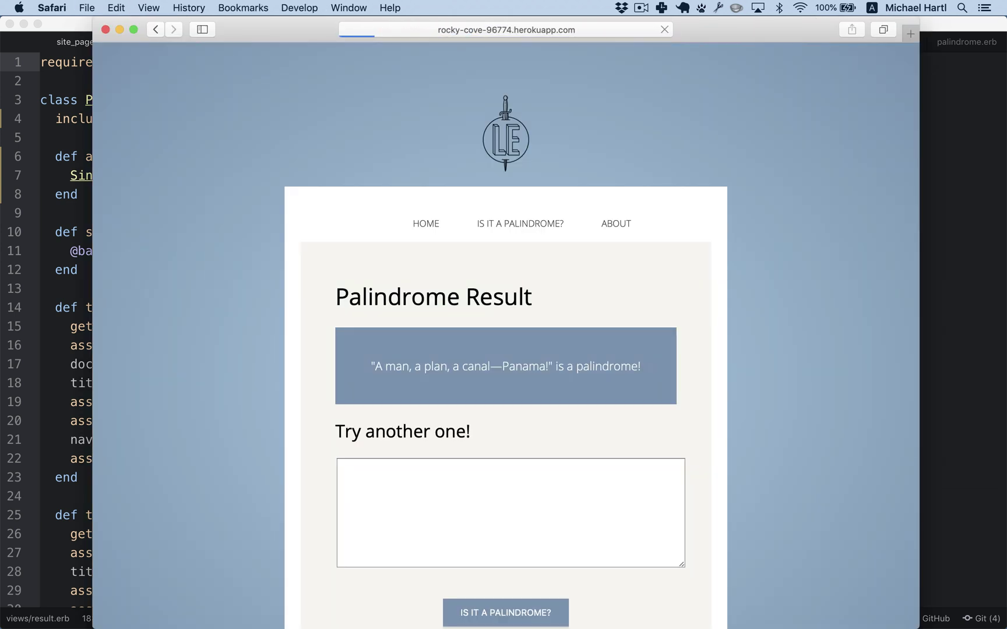
pyautogui.scroll(-5, 563, 384)
# Step: Test "A man, a plan, a canal—Panama!" on the live Palindrome Detector page
pyautogui.click(563, 383)
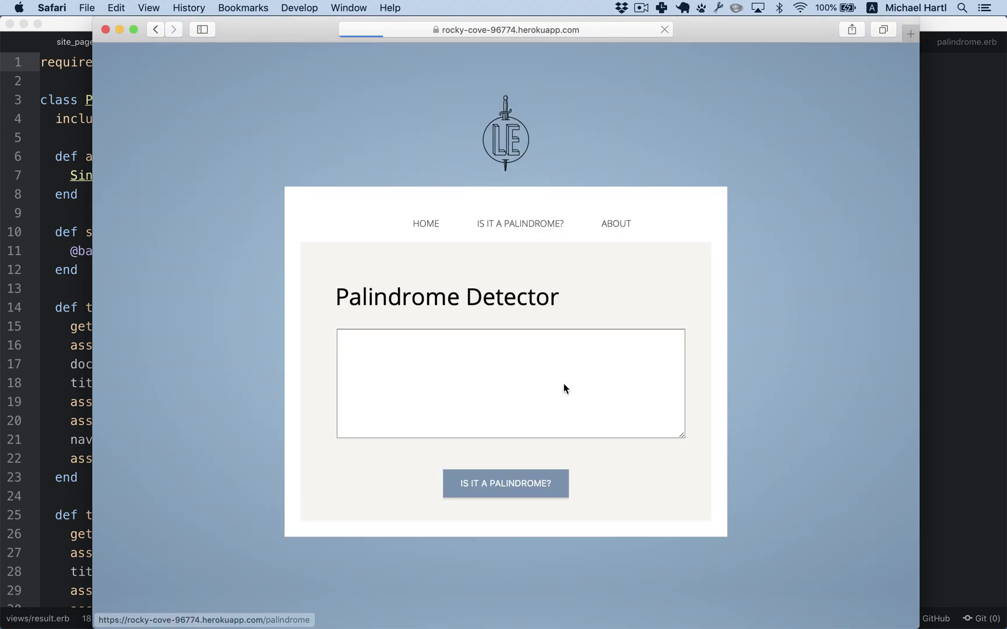
pyautogui.click(490, 377)
pyautogui.press('super+v')
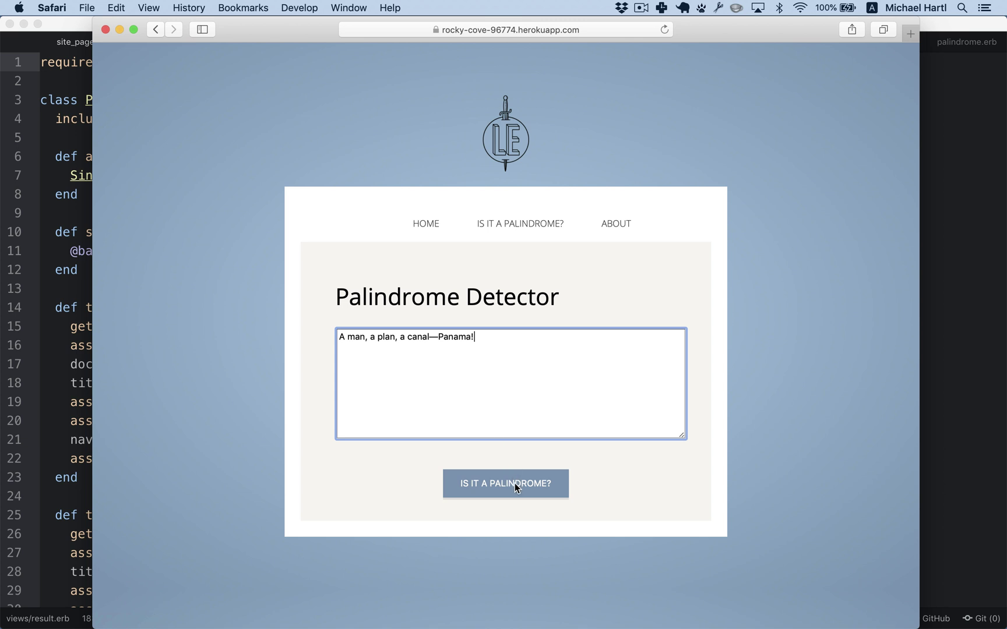
pyautogui.click(515, 487)
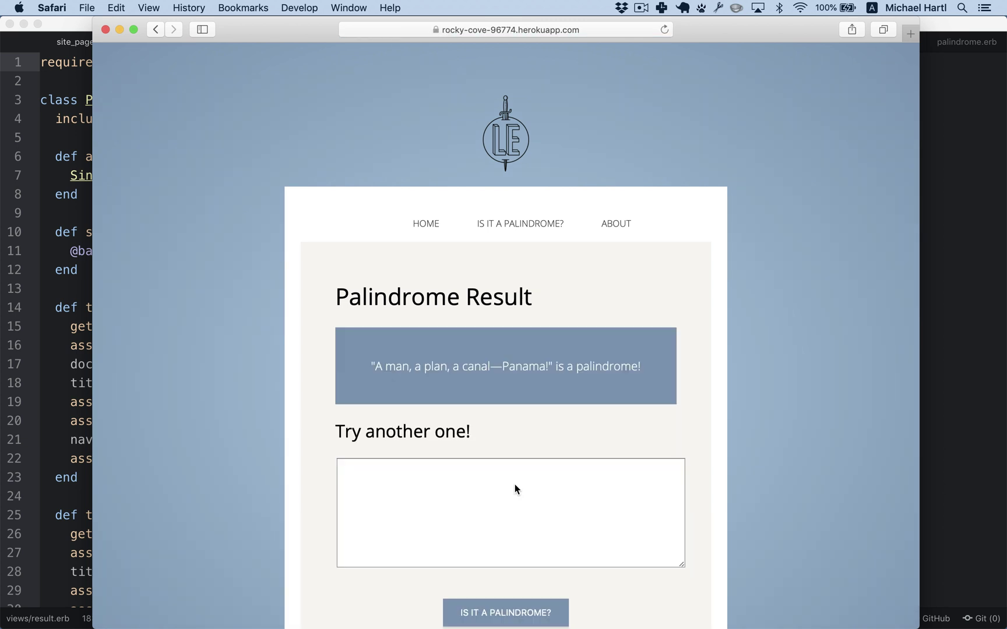